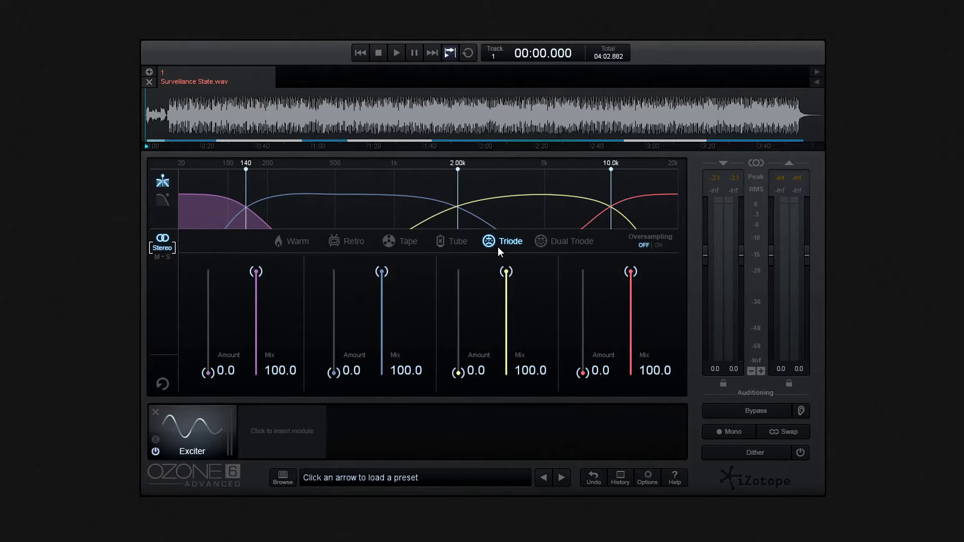
# - Audition the Warm, Retro, Tape, Tube and Triode saturation modes, settling on Dual Triode
pyautogui.click(547, 246)
pyautogui.click(490, 243)
pyautogui.click(300, 243)
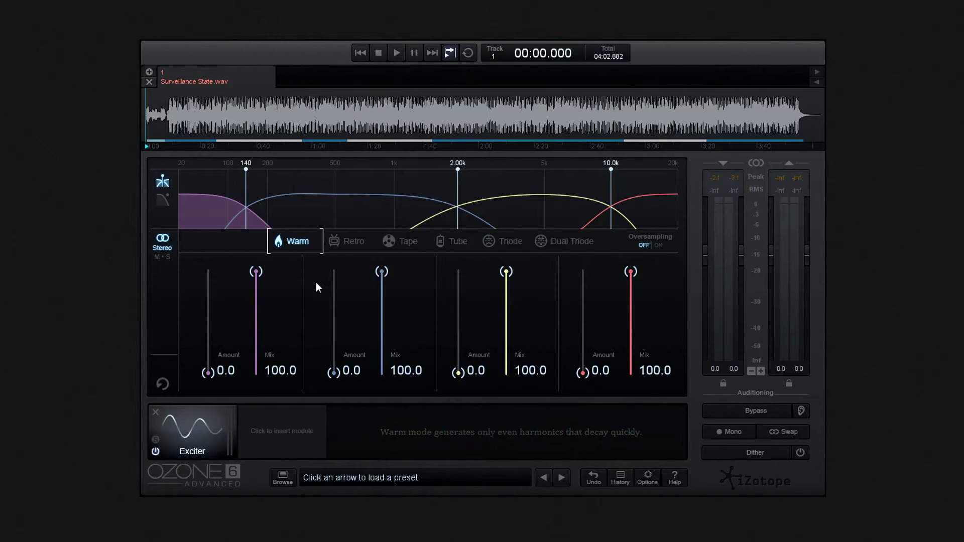
pyautogui.click(354, 245)
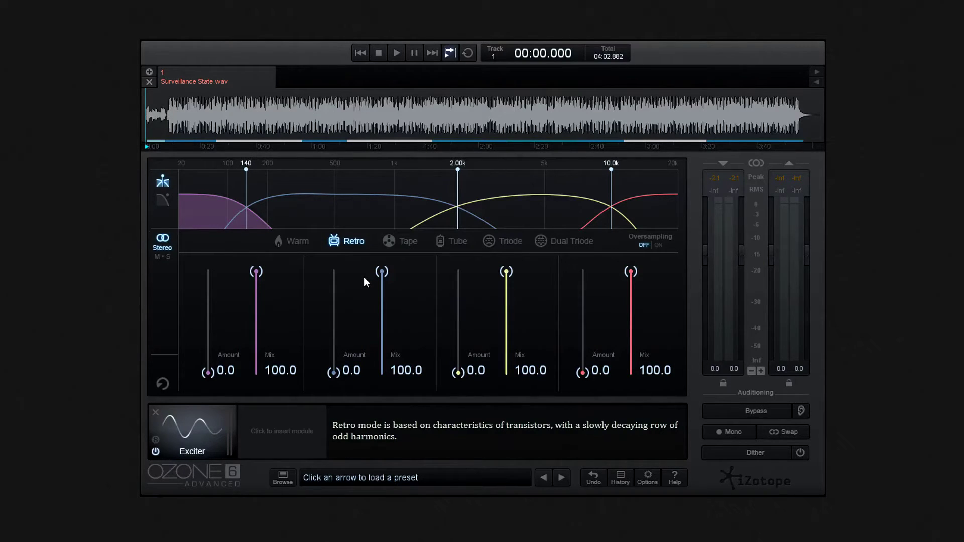
pyautogui.click(405, 245)
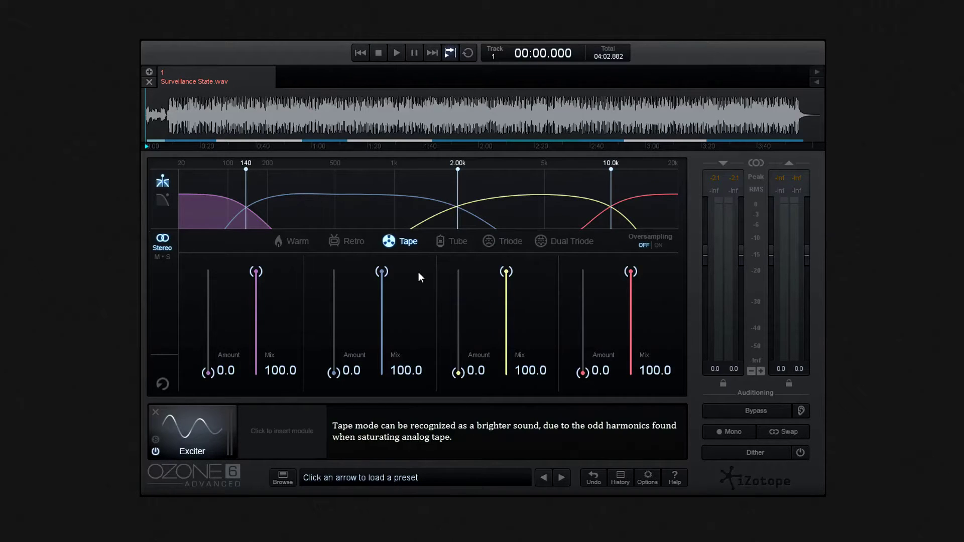
pyautogui.click(454, 243)
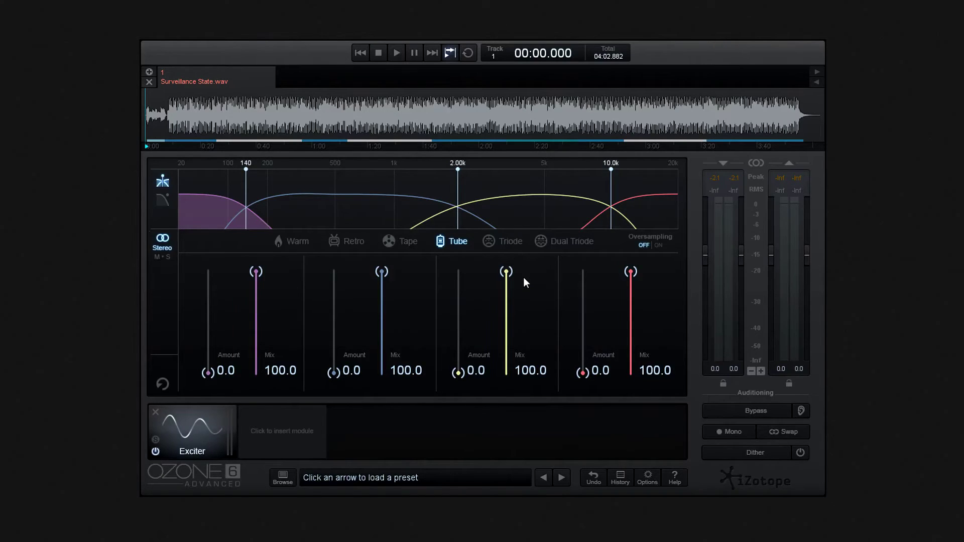
pyautogui.click(501, 243)
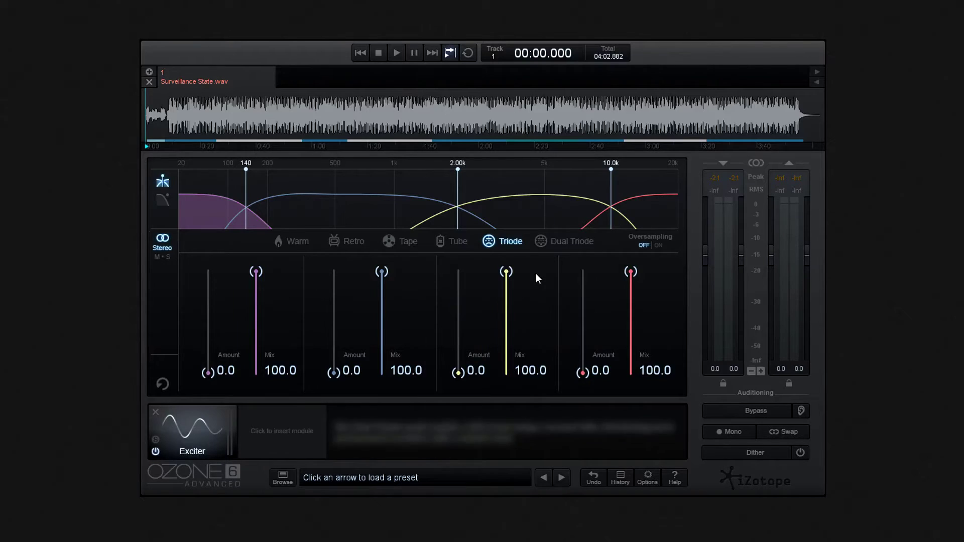
pyautogui.click(542, 243)
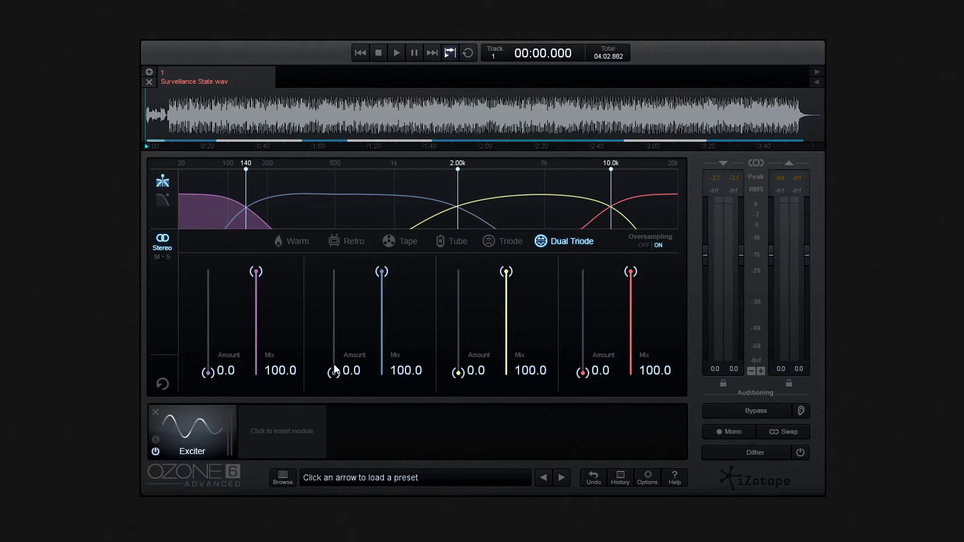
# - Raise the band 2, 3 and 4 amounts to 3.1, 3.9 and 10.9, with band 4's mix at 37.6
pyautogui.moveTo(335, 372); pyautogui.dragTo(340, 358)
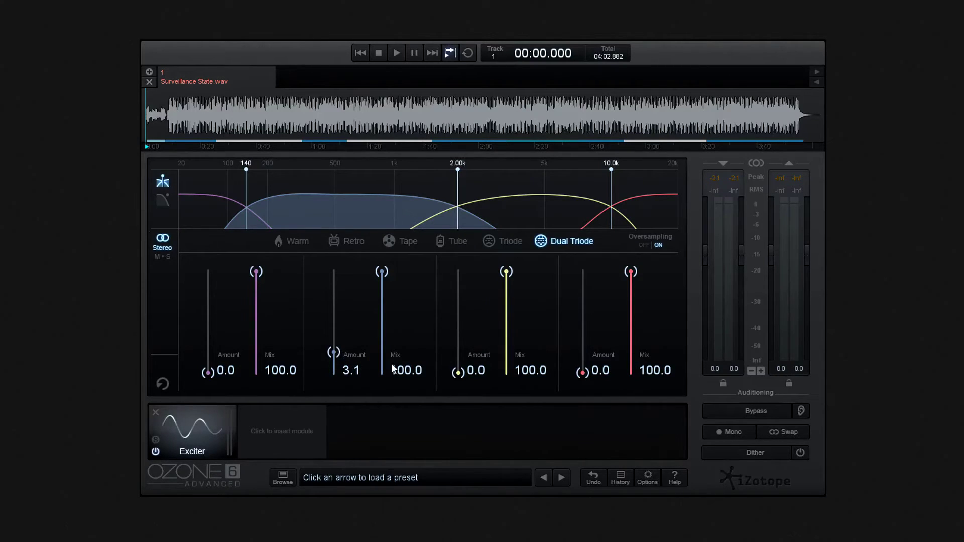
pyautogui.moveTo(458, 373); pyautogui.dragTo(465, 355)
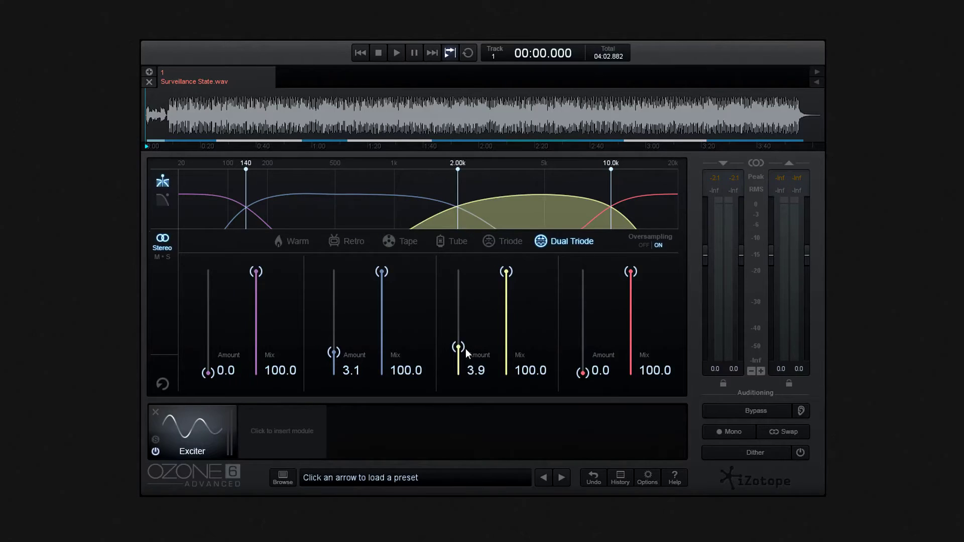
pyautogui.moveTo(578, 374); pyautogui.dragTo(586, 343)
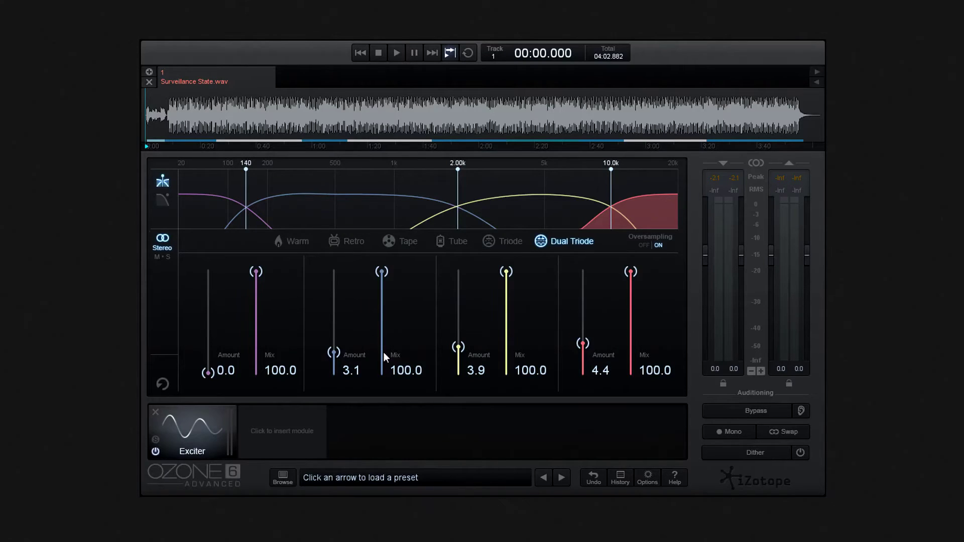
pyautogui.moveTo(583, 343); pyautogui.dragTo(581, 309)
pyautogui.moveTo(631, 272); pyautogui.dragTo(630, 335)
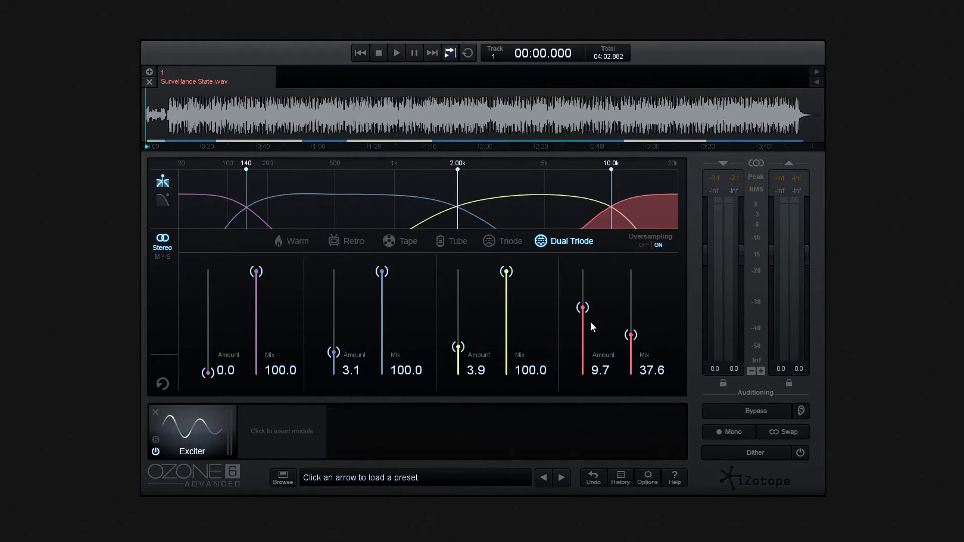
pyautogui.moveTo(584, 308); pyautogui.dragTo(584, 300)
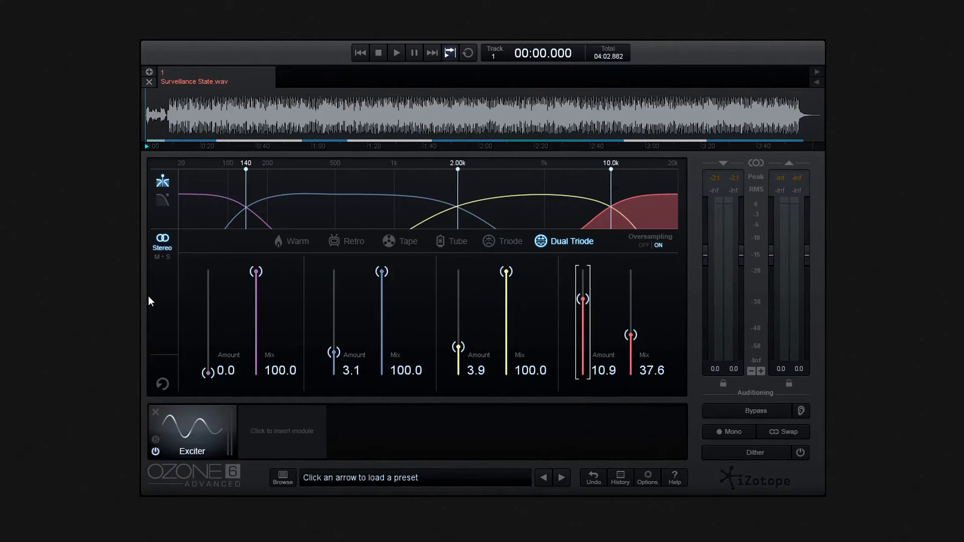
pyautogui.click(162, 200)
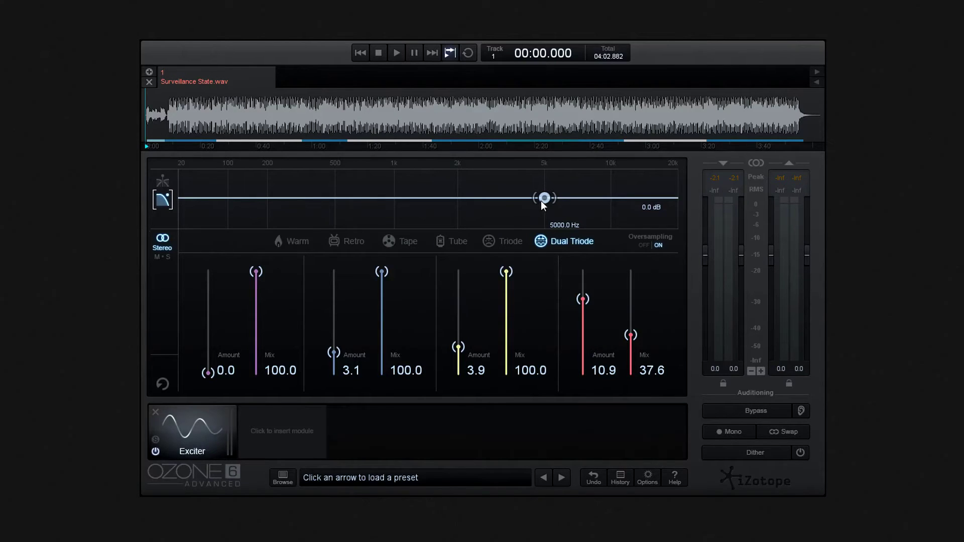
# - Shape a high-shelf dip in the post filter, then reset the Exciter module to its defaults
pyautogui.moveTo(543, 198); pyautogui.dragTo(311, 218)
pyautogui.moveTo(394, 219); pyautogui.dragTo(583, 178)
pyautogui.click(163, 182)
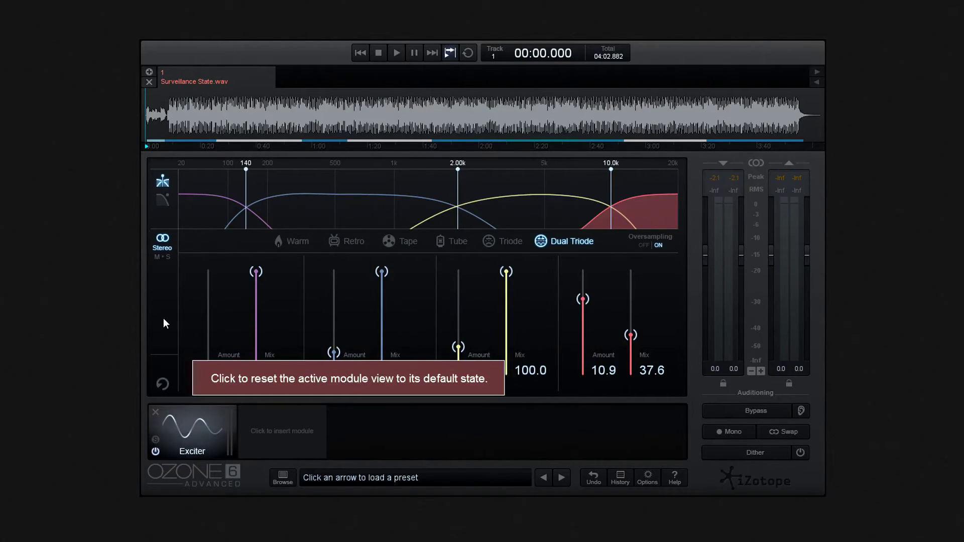
pyautogui.click(163, 384)
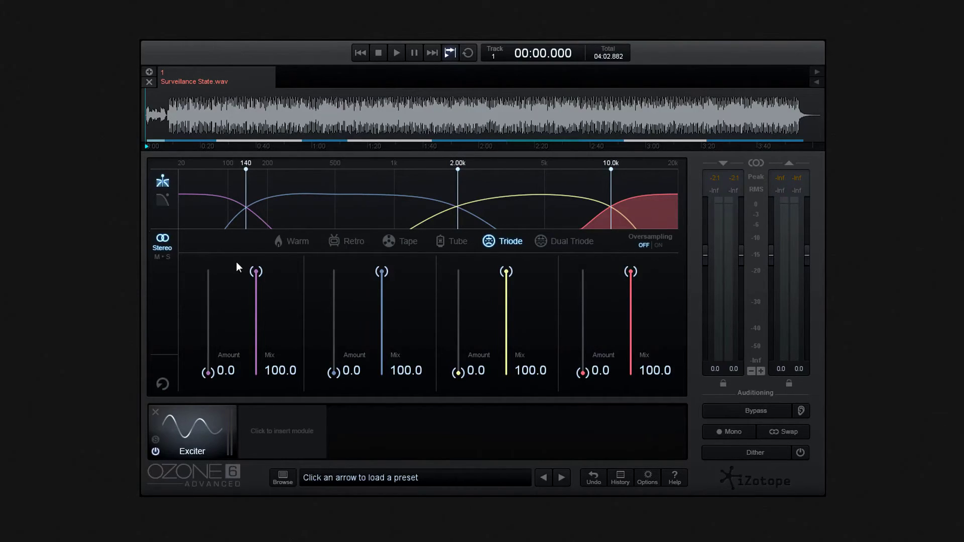
pyautogui.click(395, 58)
# - Select Warm mode and raise the first two bands' amounts to 1.5 and 2.1
pyautogui.click(291, 246)
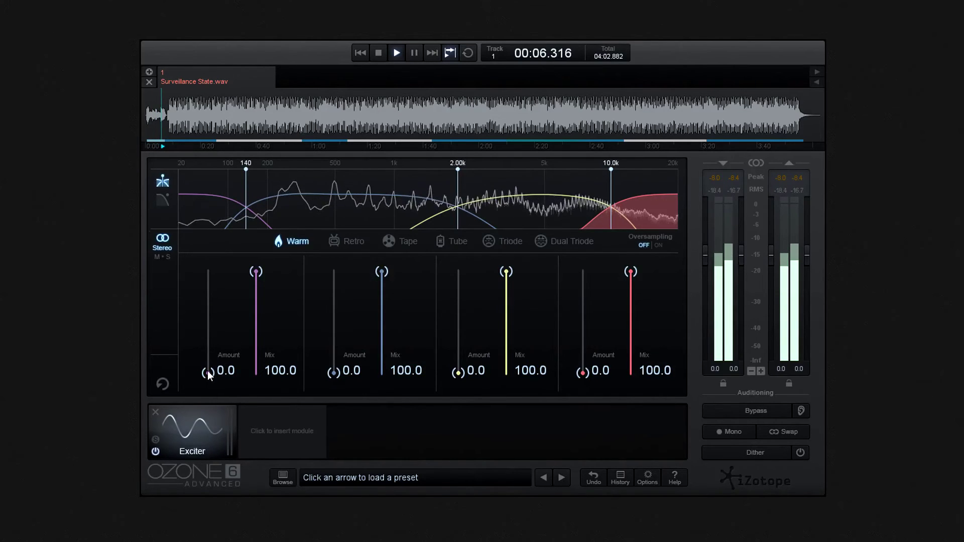
pyautogui.moveTo(207, 371); pyautogui.dragTo(208, 365)
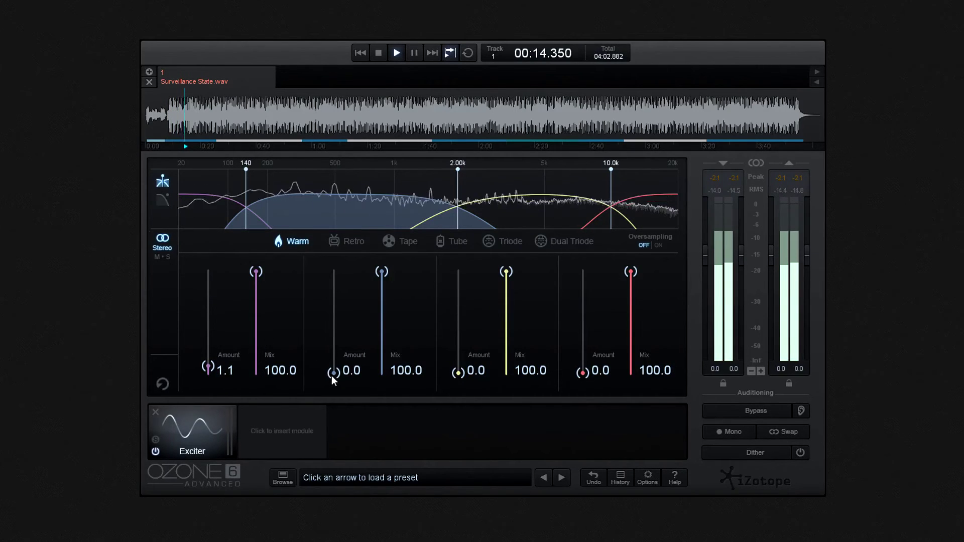
pyautogui.moveTo(333, 373); pyautogui.dragTo(333, 357)
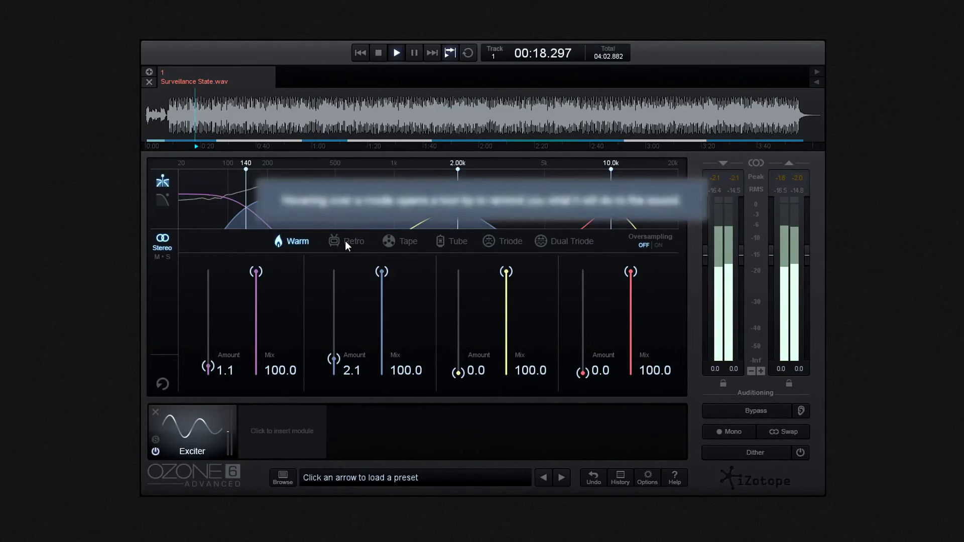
# - Switch the saturation from Tape to Triode and turn oversampling on
pyautogui.moveTo(346, 244)
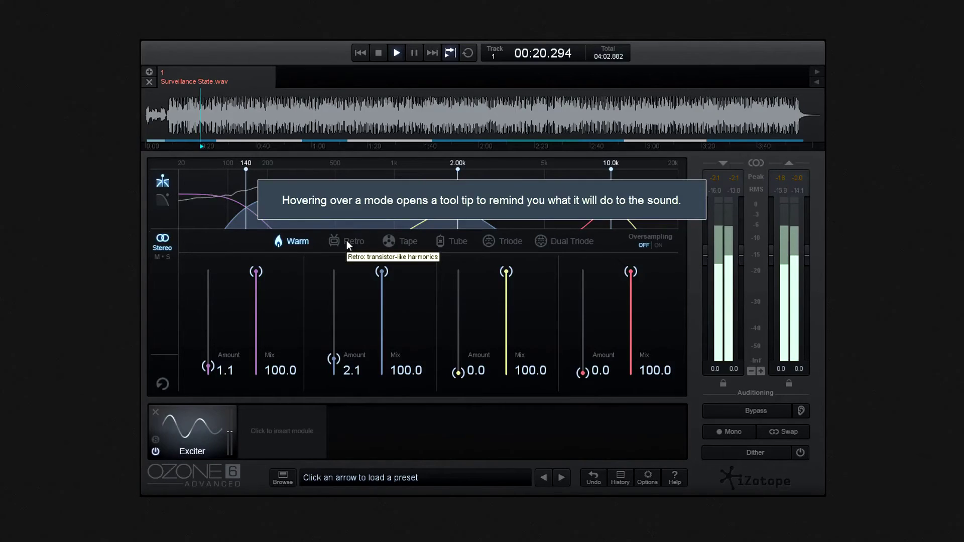
pyautogui.moveTo(400, 243)
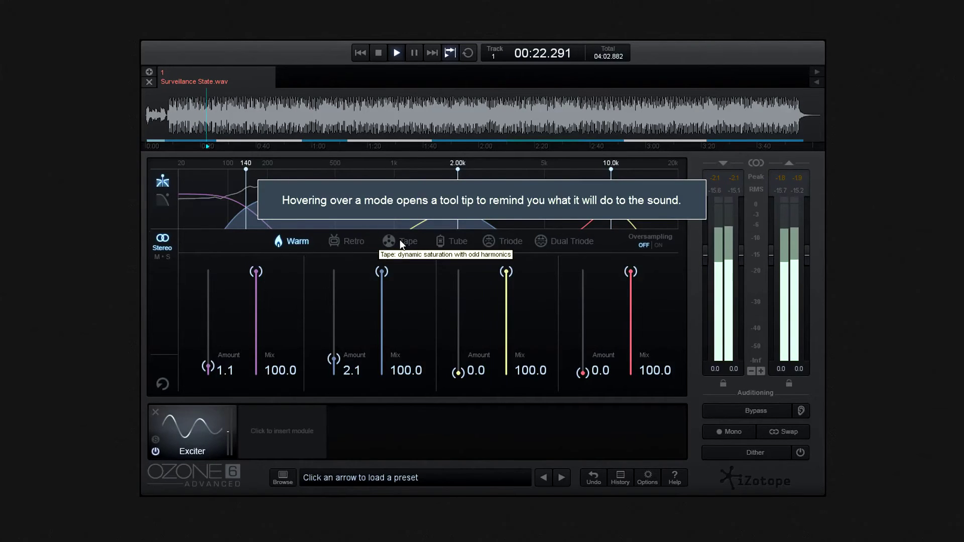
pyautogui.click(400, 240)
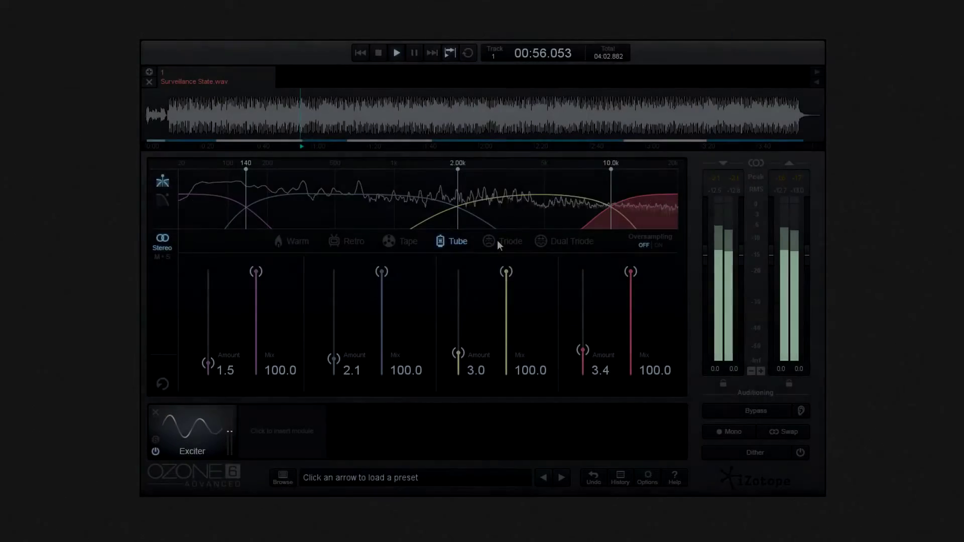
pyautogui.click(498, 243)
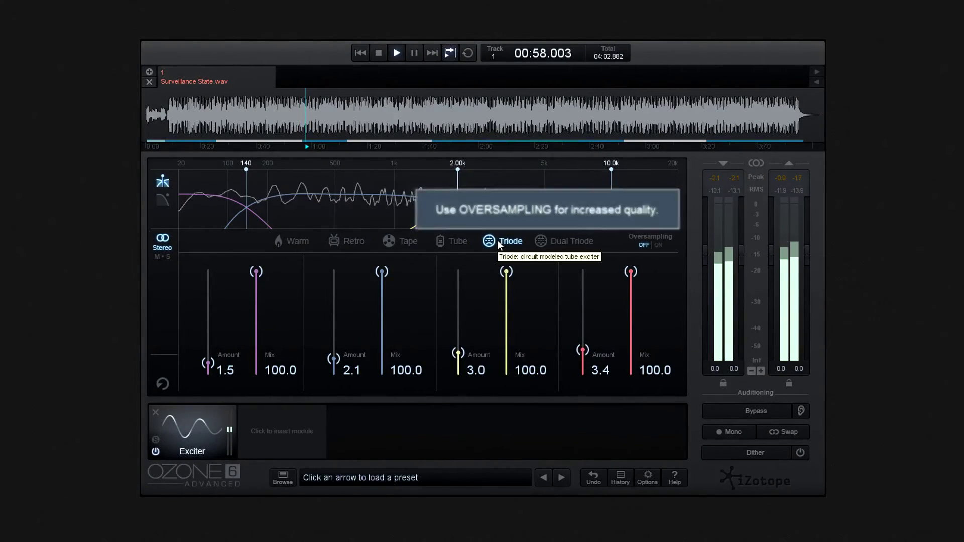
pyautogui.click(658, 245)
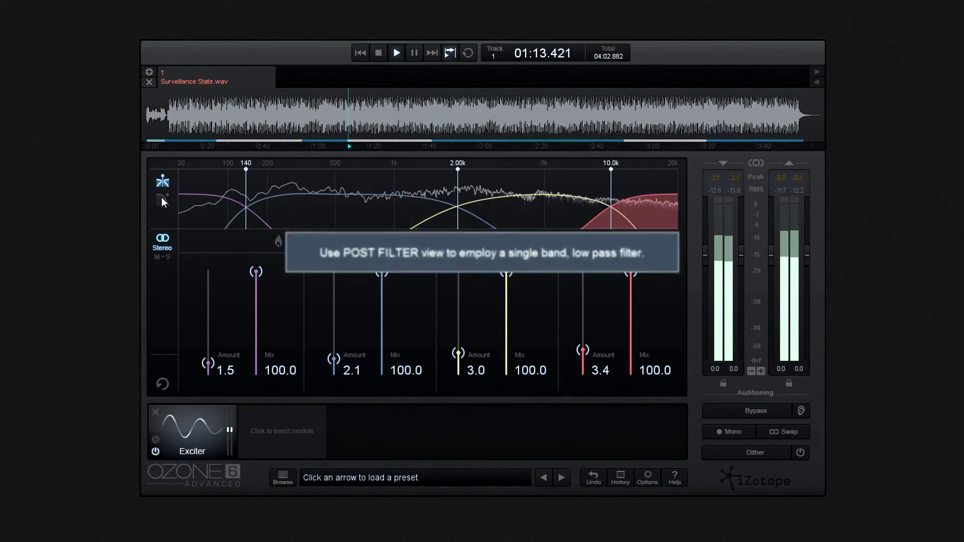
# - Set the post filter to about 5895 Hz, -3.4 dB, and give band 3 amount 8.0, mix 24.7
pyautogui.click(161, 198)
pyautogui.moveTo(546, 200); pyautogui.dragTo(619, 222)
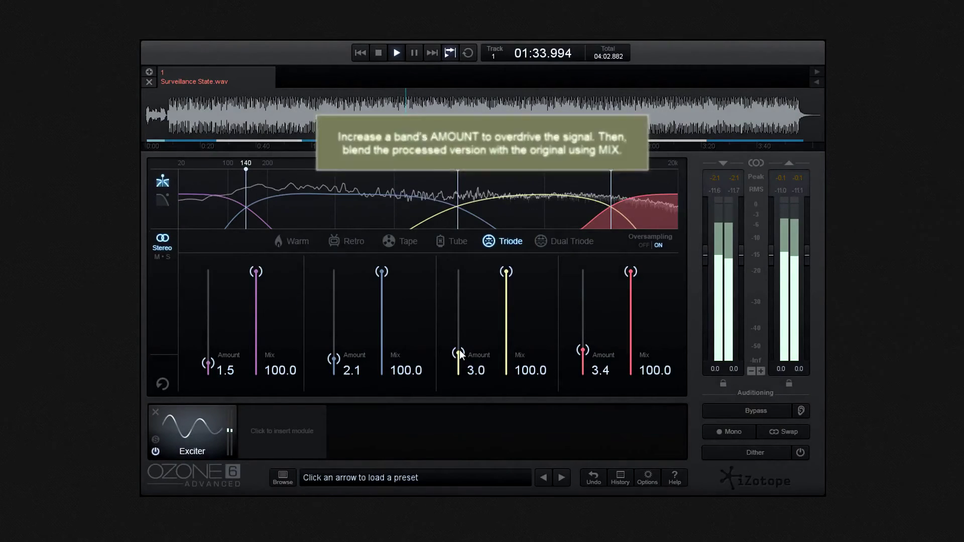
pyautogui.moveTo(459, 350); pyautogui.dragTo(459, 313)
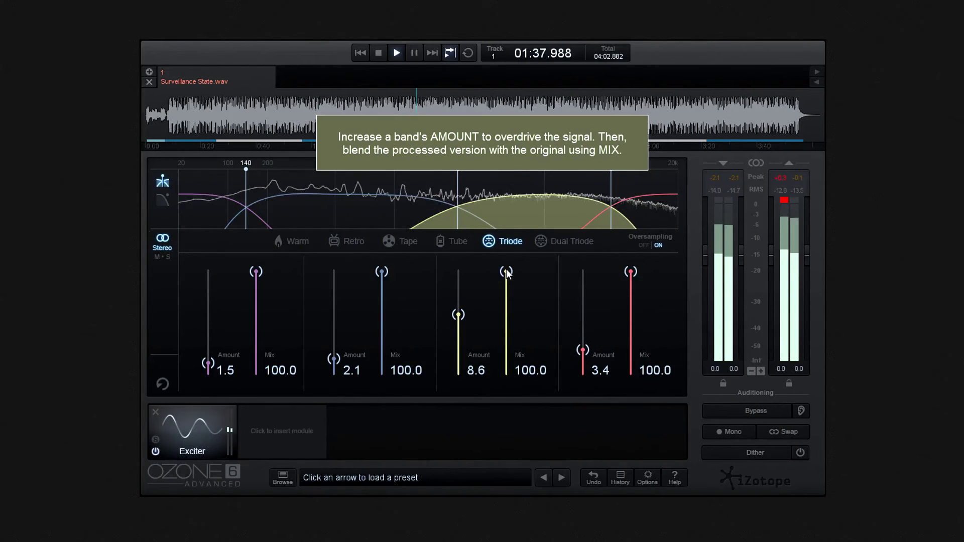
pyautogui.moveTo(507, 272); pyautogui.dragTo(506, 348)
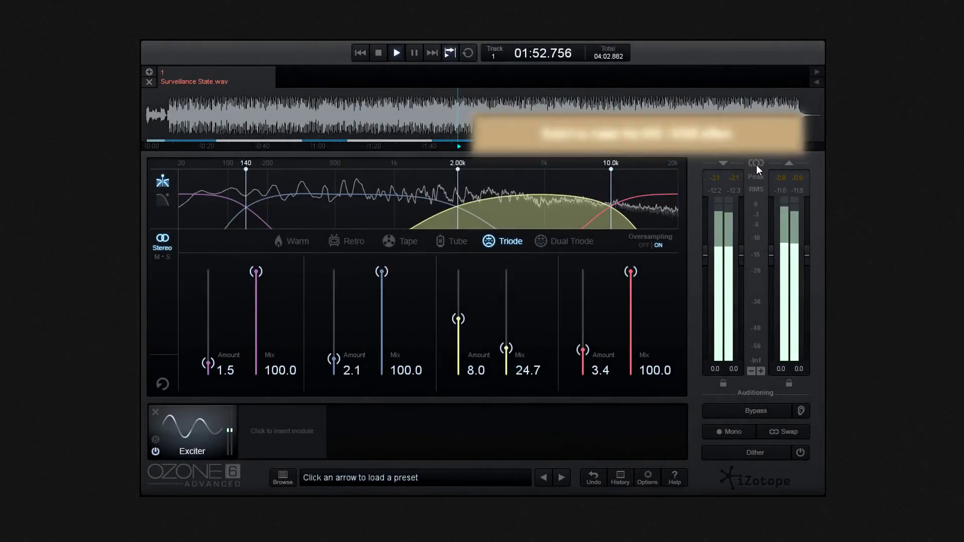
# - Switch the meters and Exciter to mid/side and raise the Side channel's band 3 amount to 2.7
pyautogui.click(756, 164)
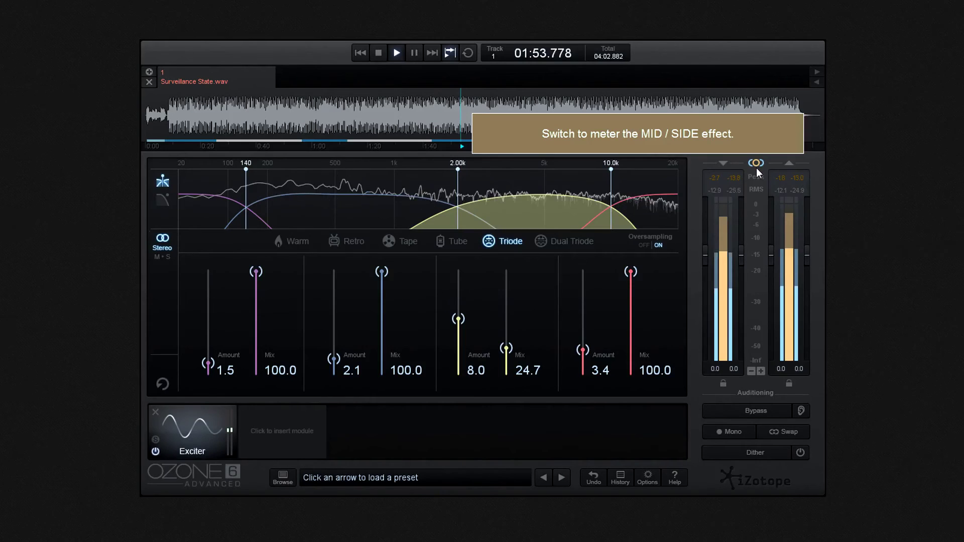
pyautogui.click(160, 257)
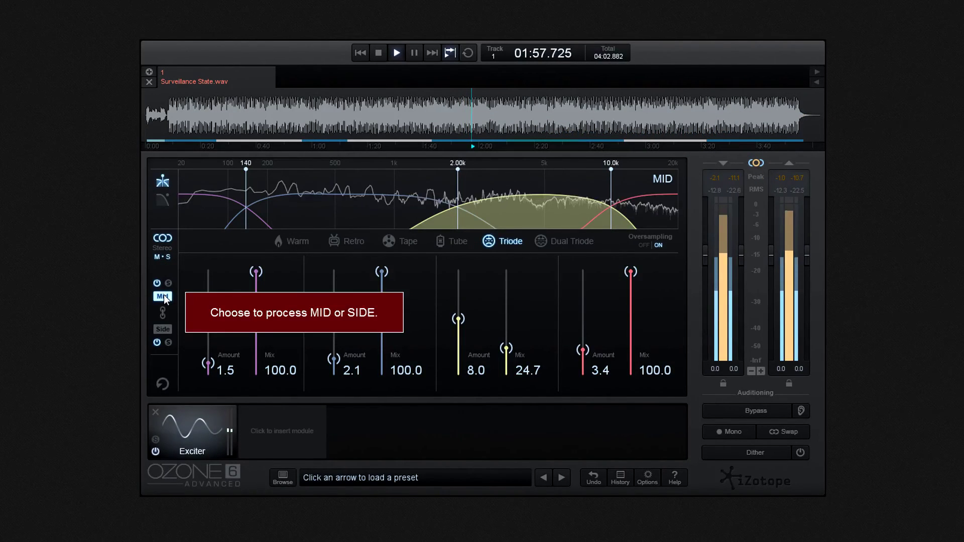
pyautogui.click(166, 331)
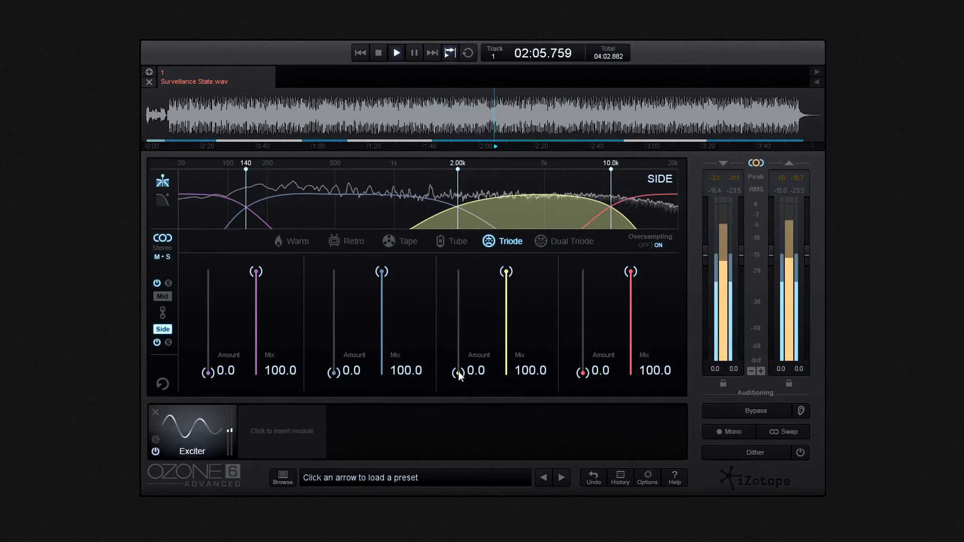
pyautogui.moveTo(459, 371); pyautogui.dragTo(461, 352)
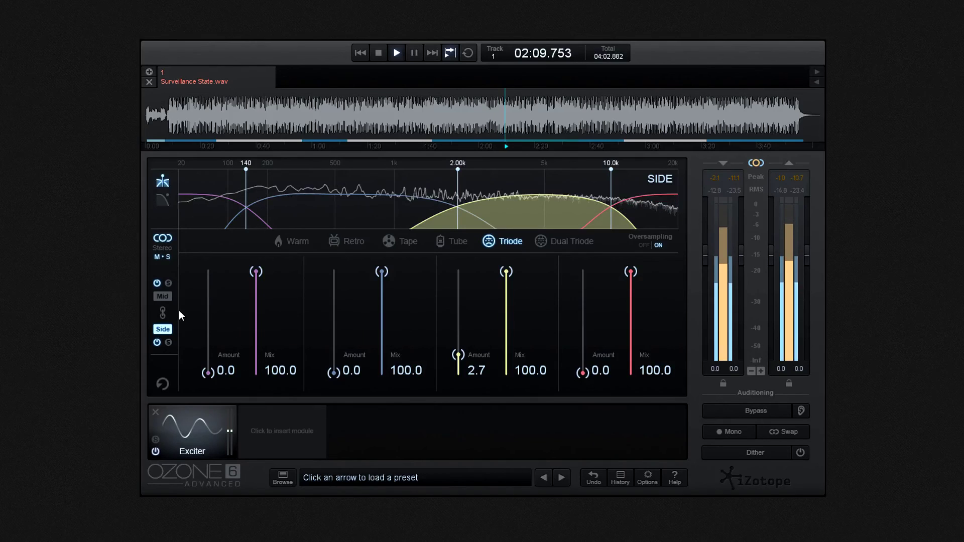
# - Return the Exciter and meters to stereo and stop playback at 00:00.000
pyautogui.click(163, 251)
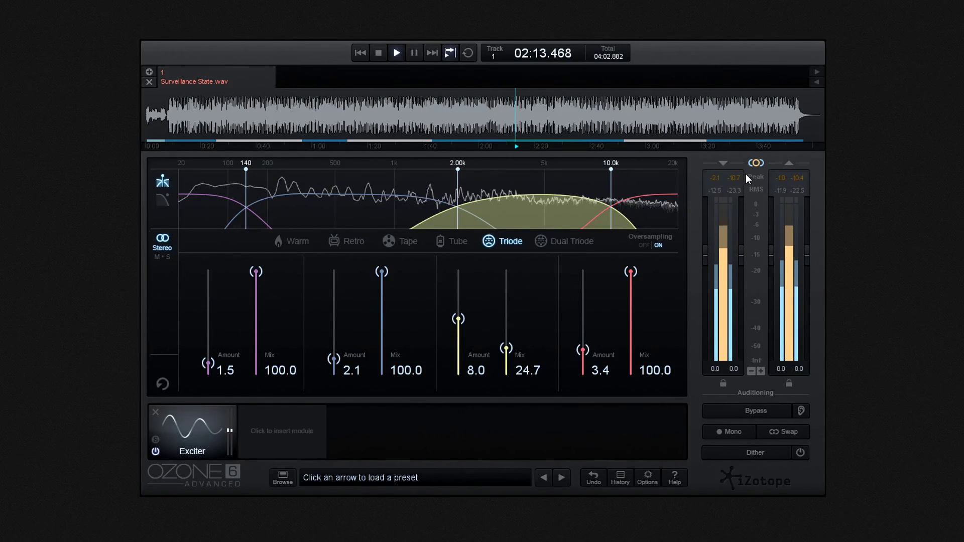
pyautogui.click(754, 163)
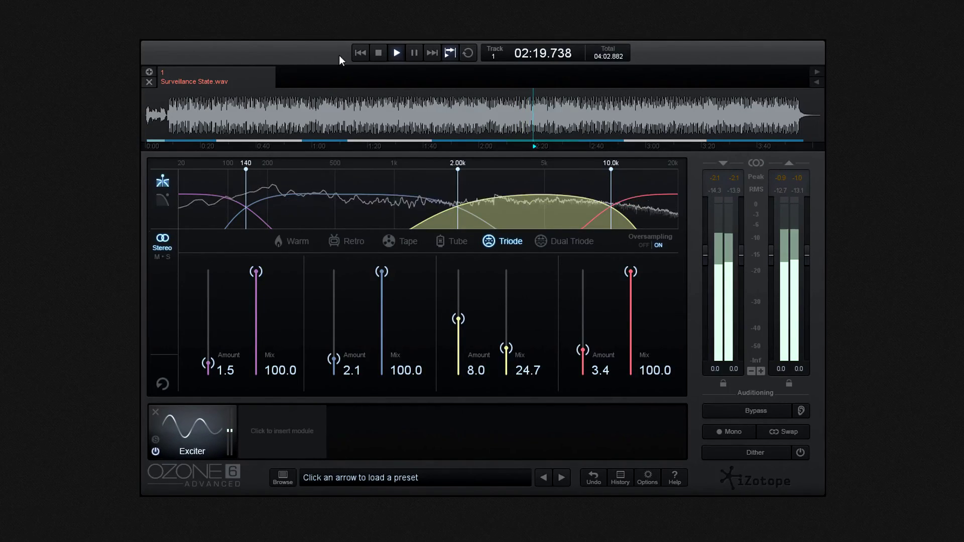
pyautogui.click(377, 52)
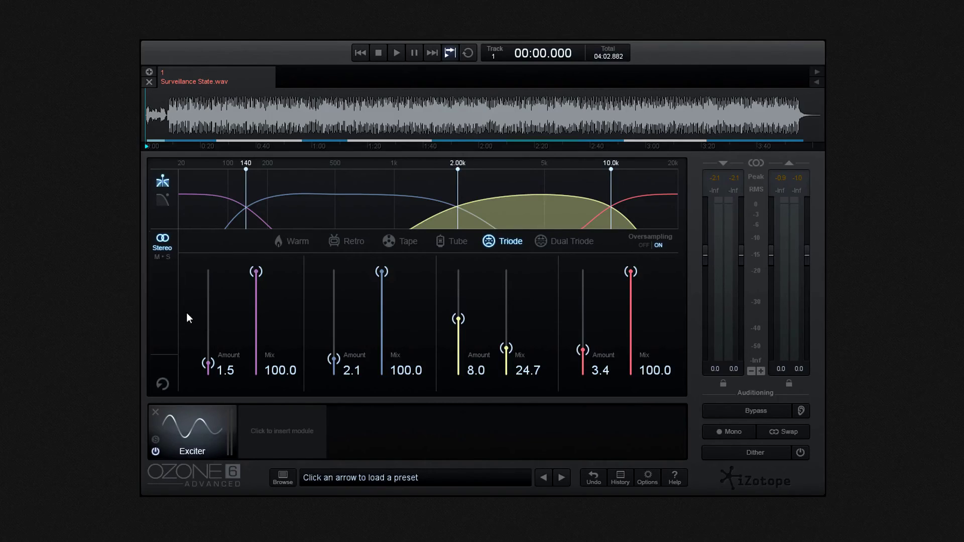
# - Review the History list of past edits and clear it down to the initial state
pyautogui.click(622, 476)
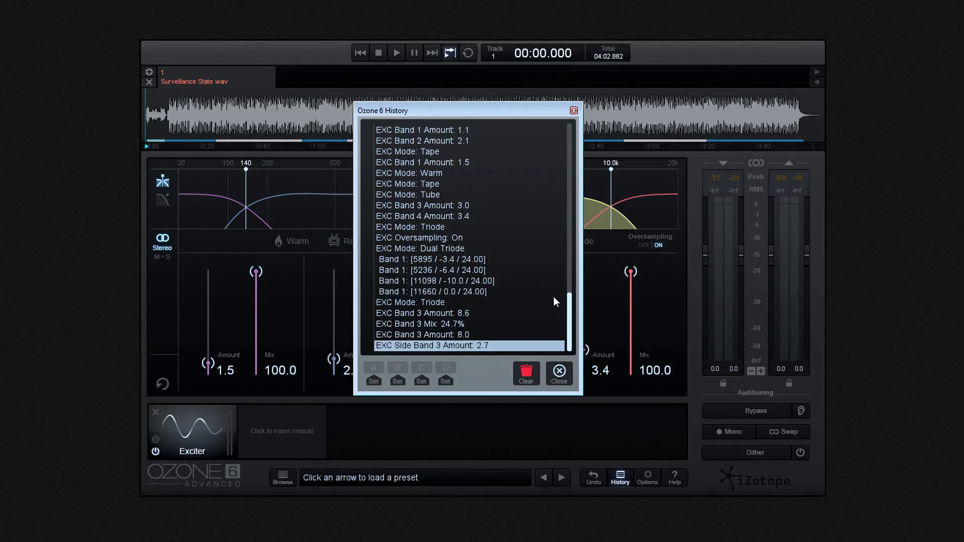
pyautogui.moveTo(568, 293); pyautogui.dragTo(566, 125)
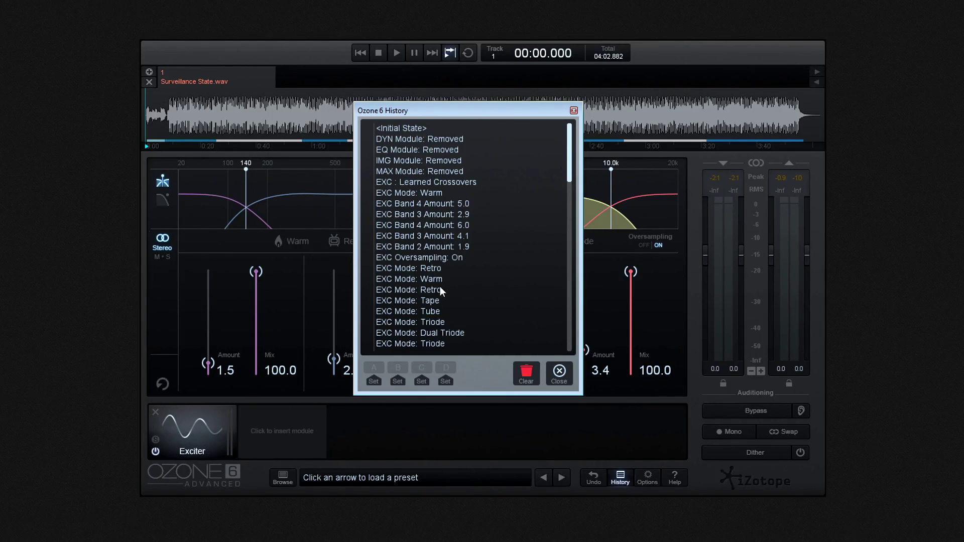
pyautogui.moveTo(568, 162); pyautogui.dragTo(550, 357)
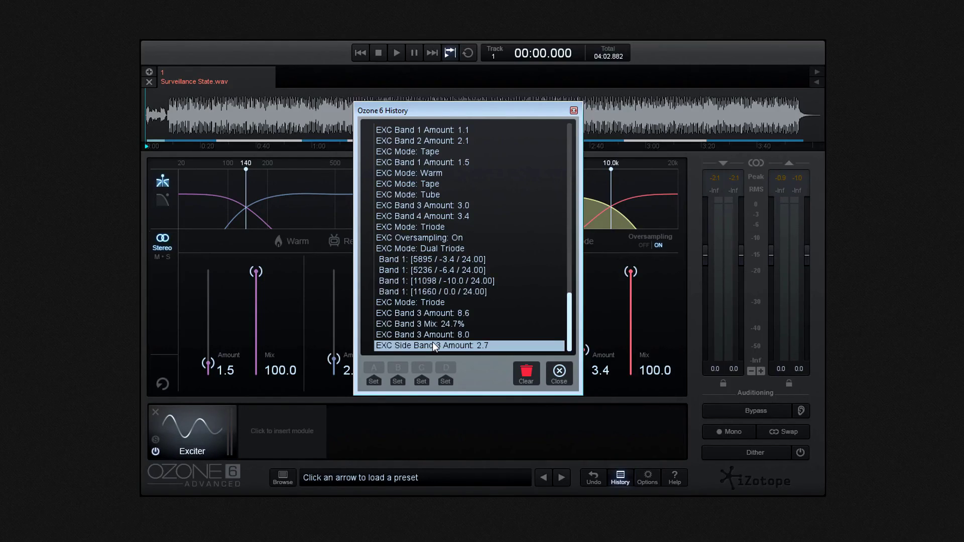
pyautogui.click(525, 376)
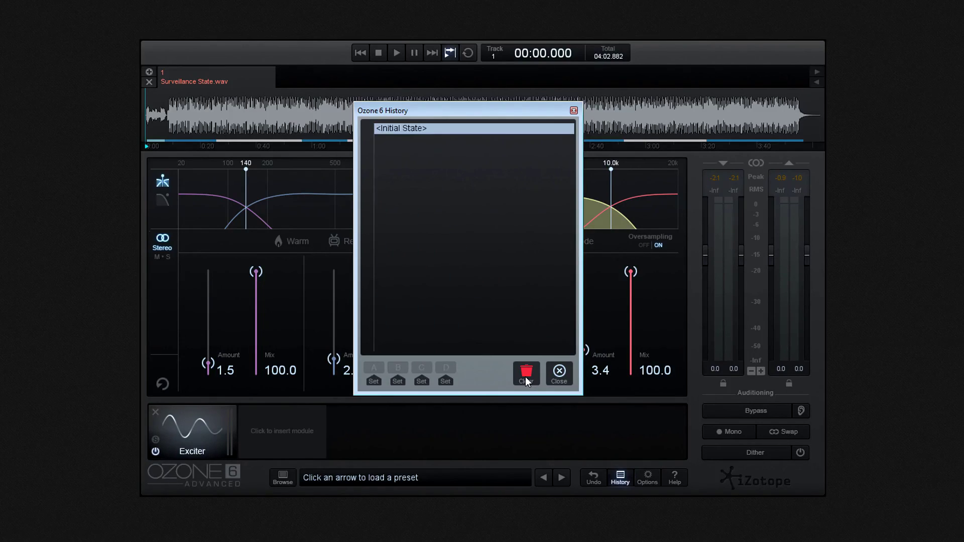
pyautogui.click(559, 376)
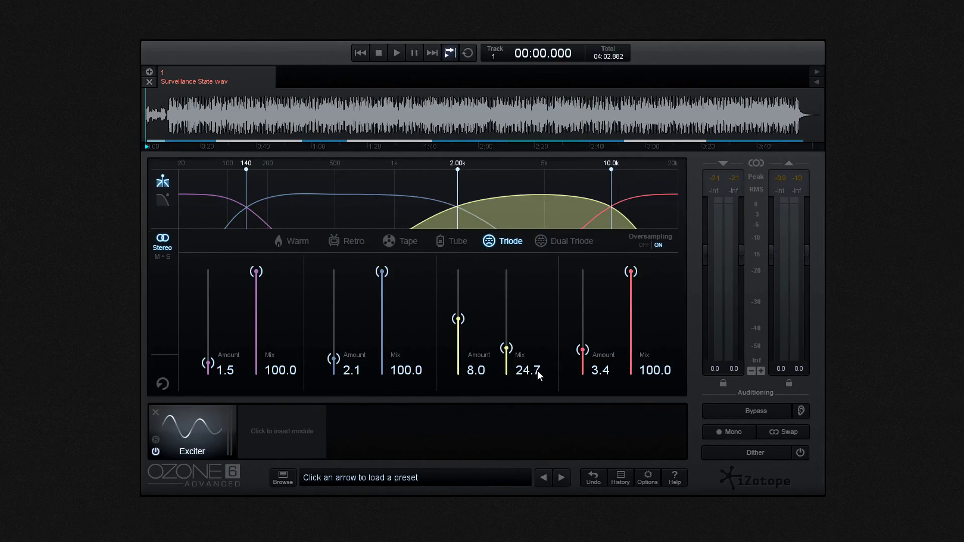